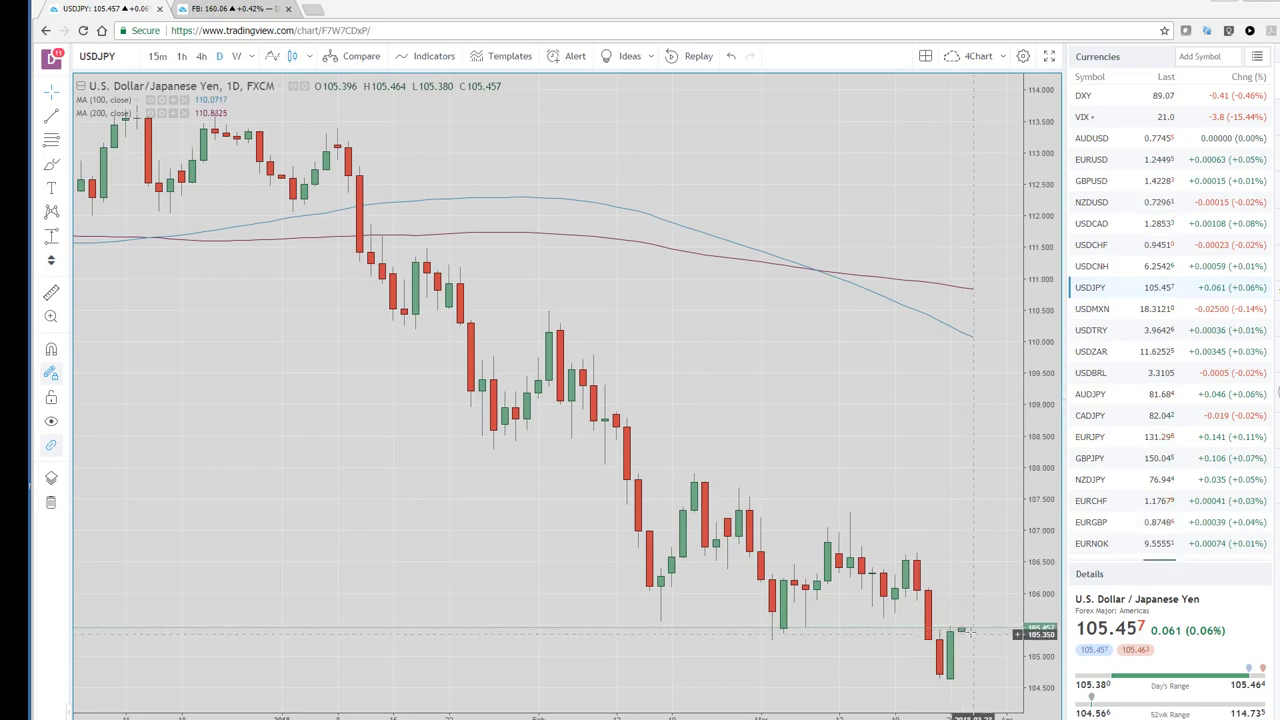
# Cycle through the AUDJPY, CADJPY, EURJPY and GBPJPY daily charts, ending on DXY
pyautogui.click(1090, 396)
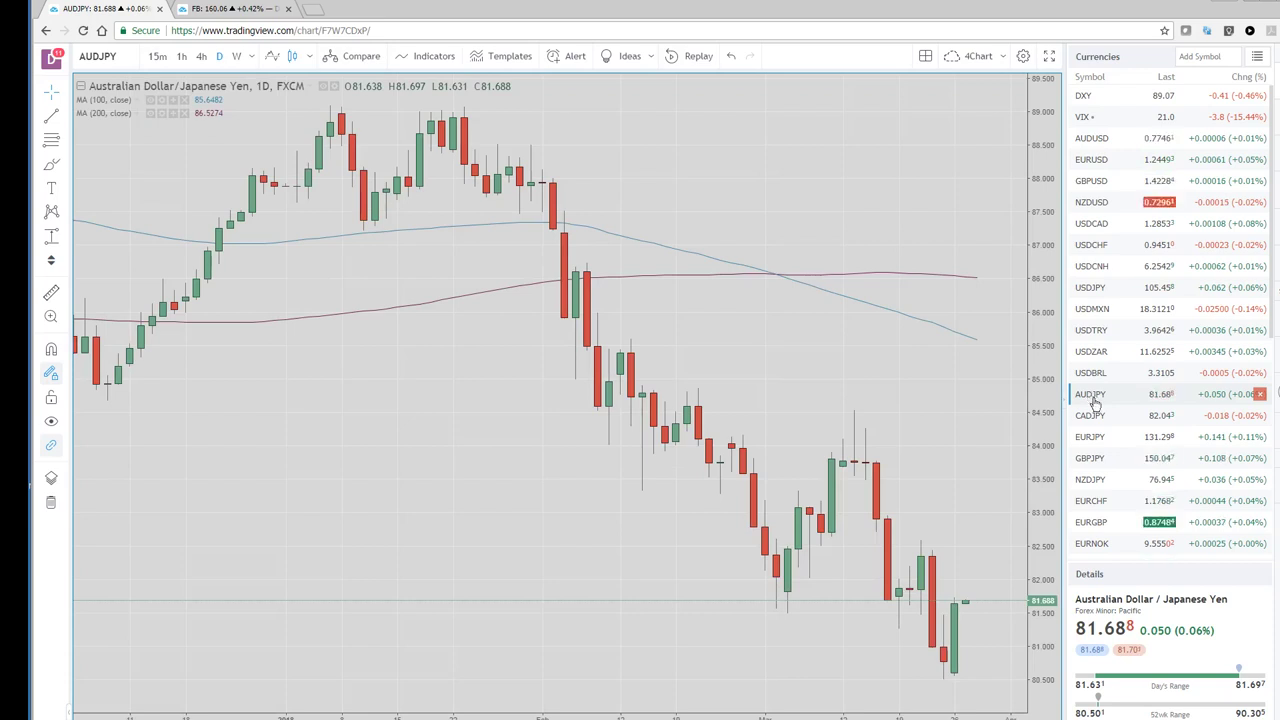
pyautogui.click(1088, 418)
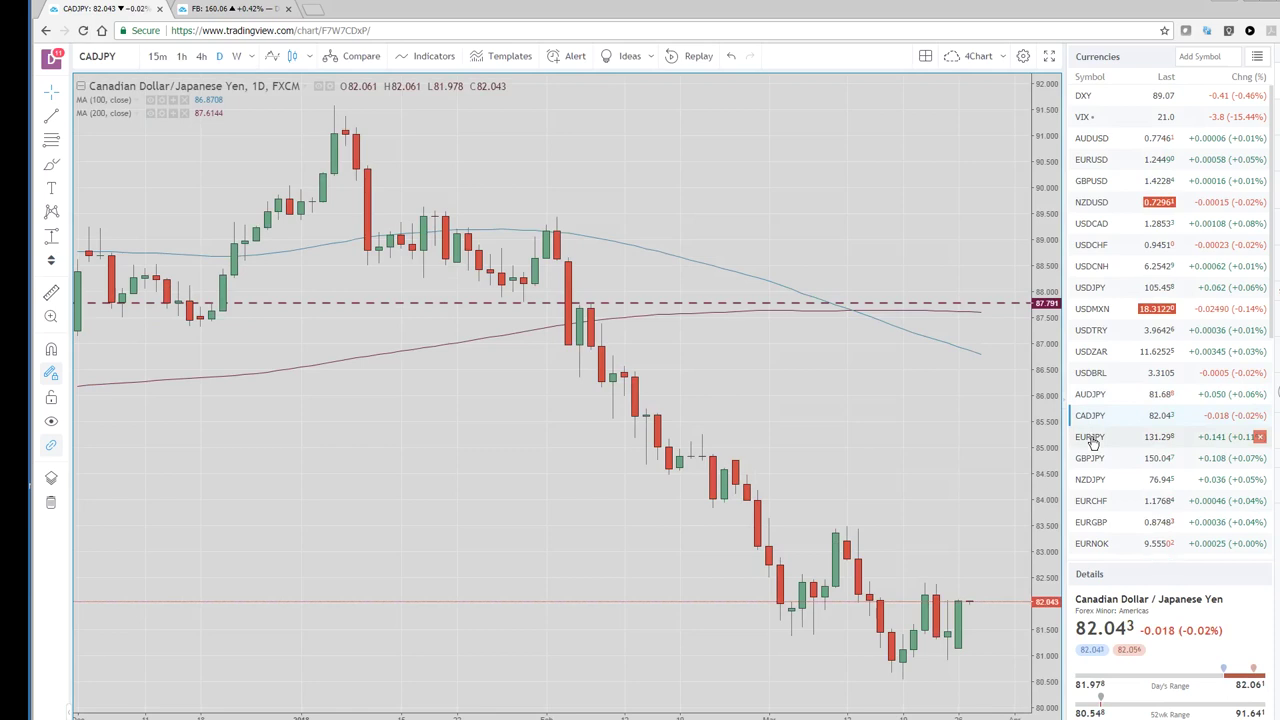
pyautogui.click(1093, 441)
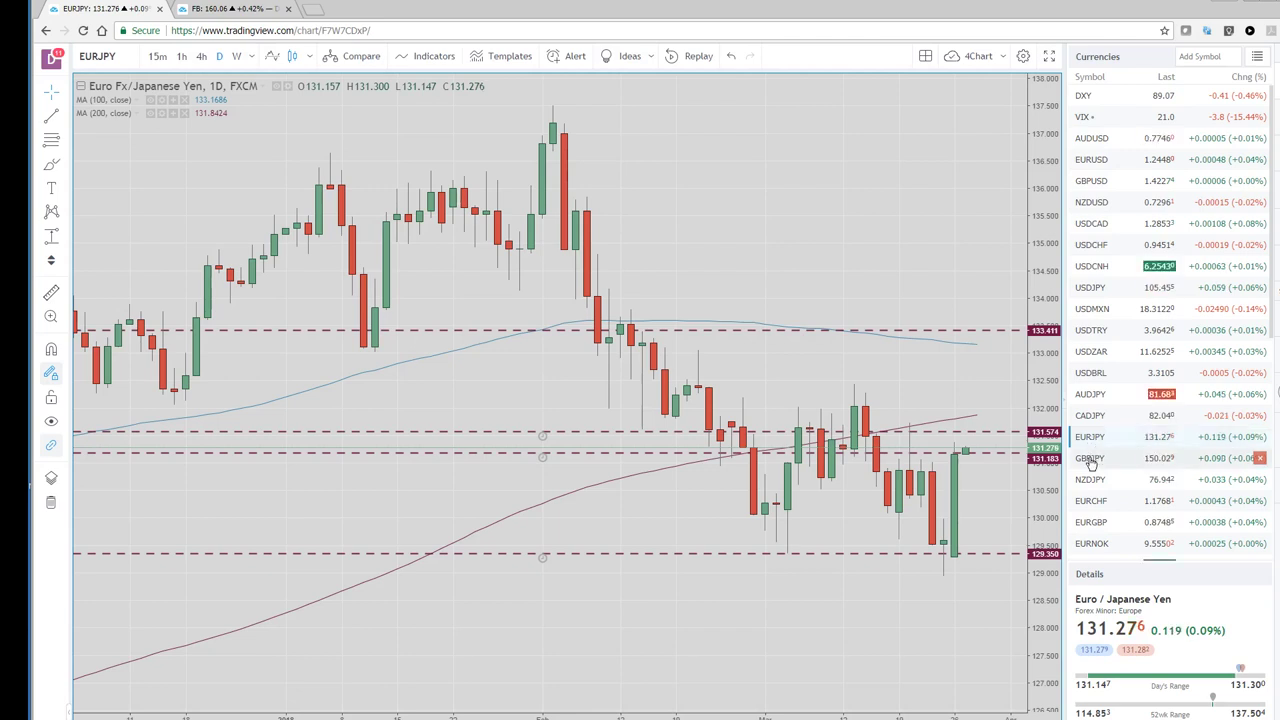
pyautogui.click(1091, 461)
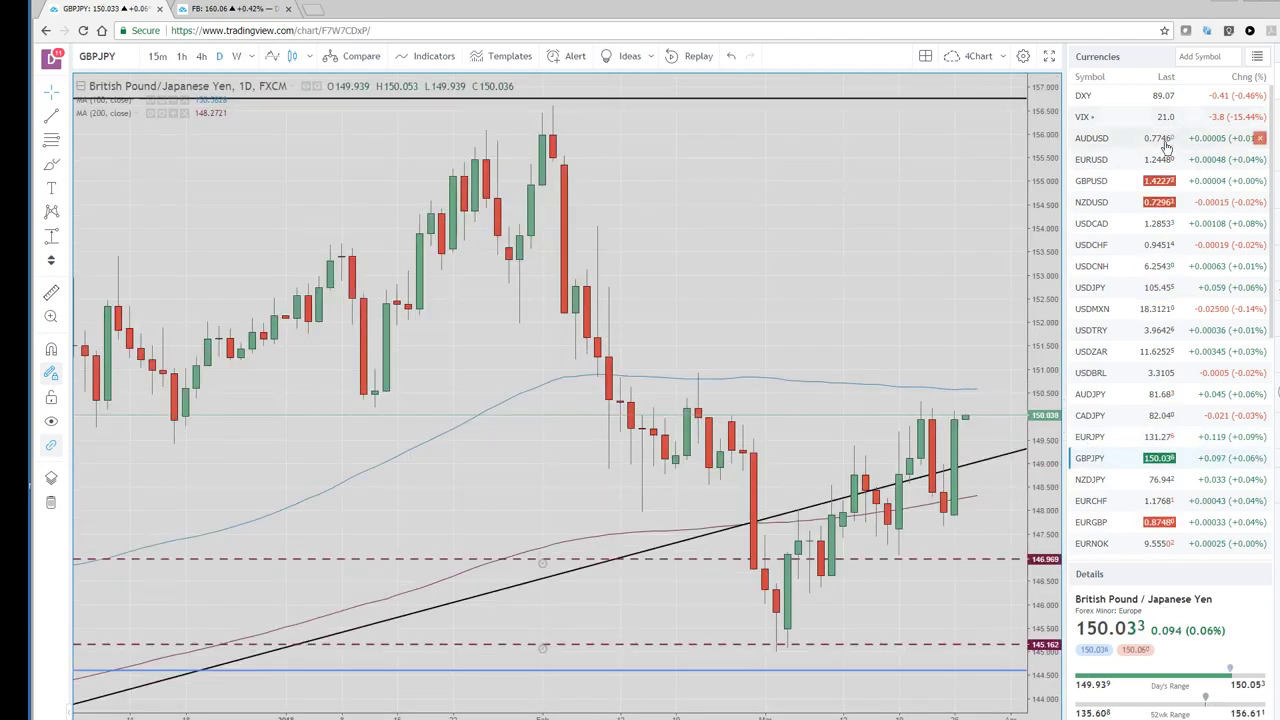
pyautogui.click(1089, 100)
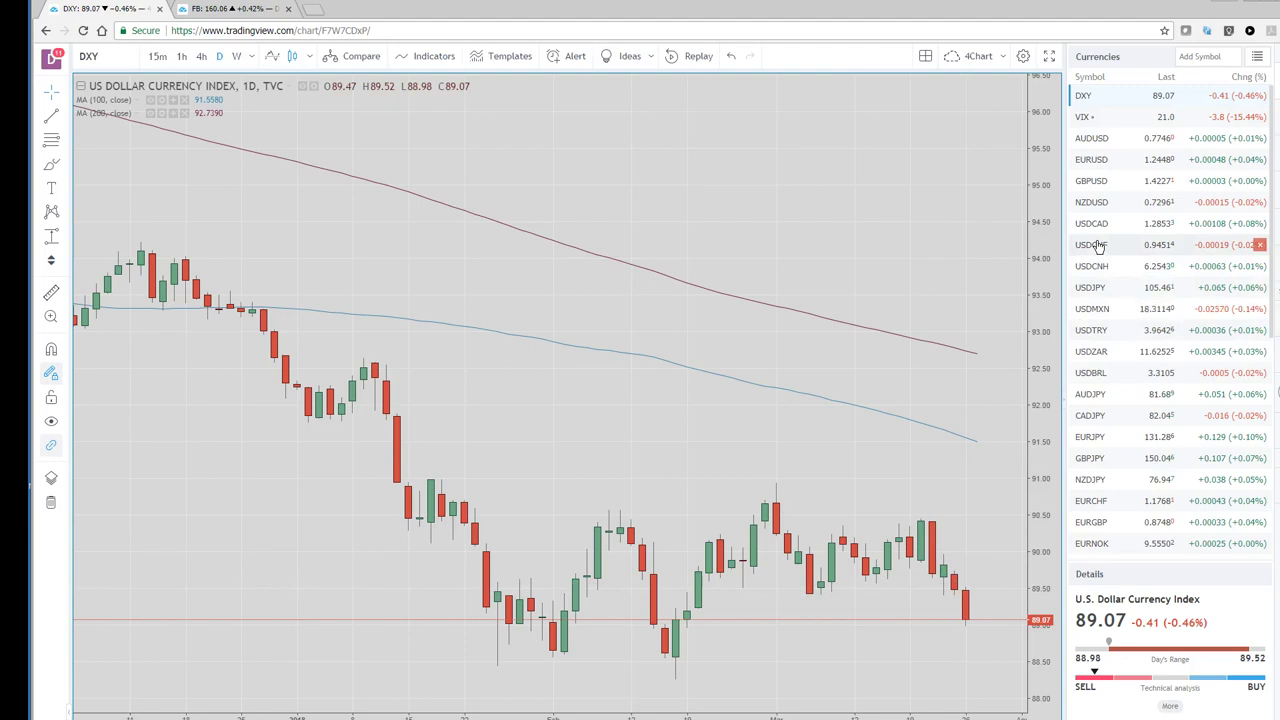
# View the USDCAD and then CADJPY daily charts, and bring up the saved watchlists menu
pyautogui.click(1095, 224)
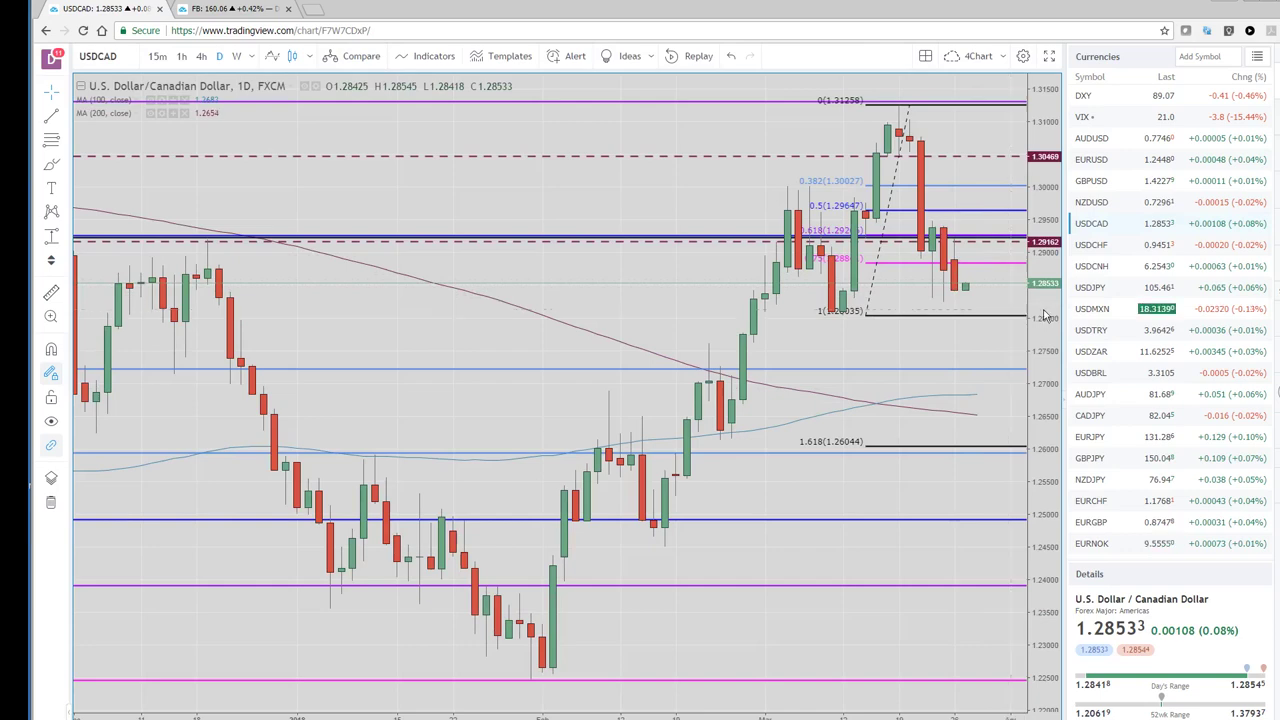
pyautogui.click(1090, 416)
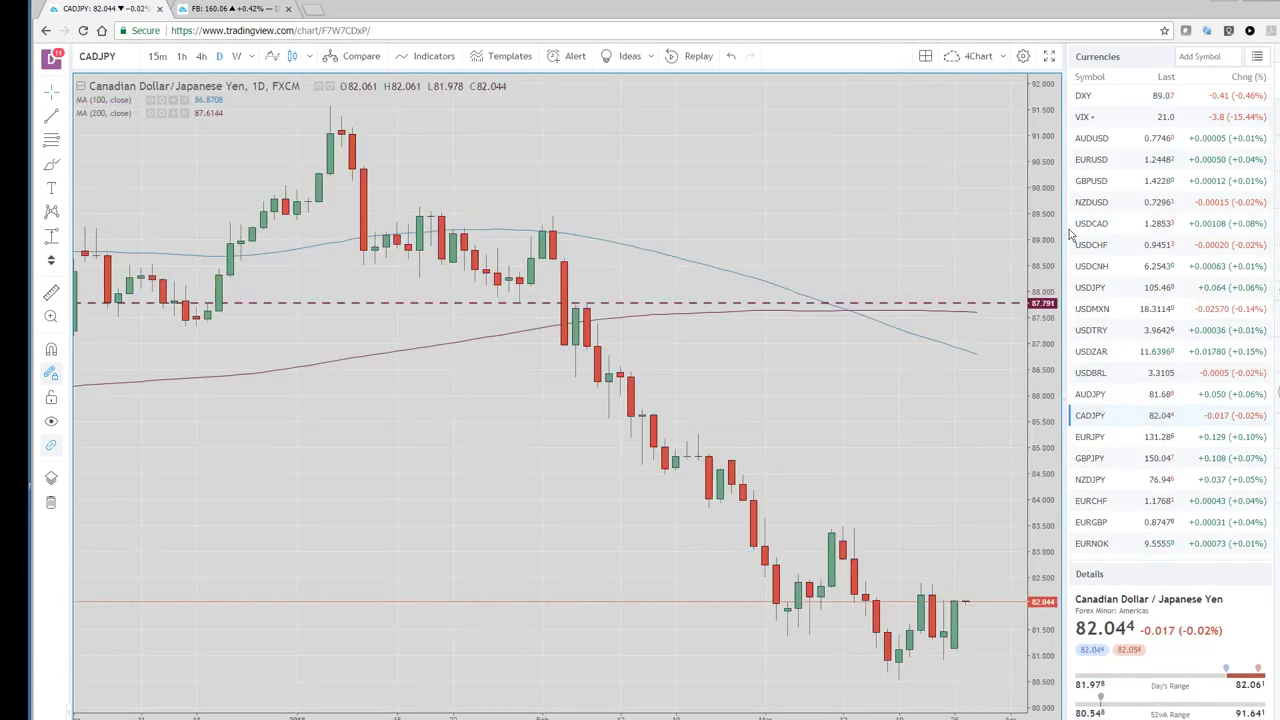
pyautogui.click(1257, 58)
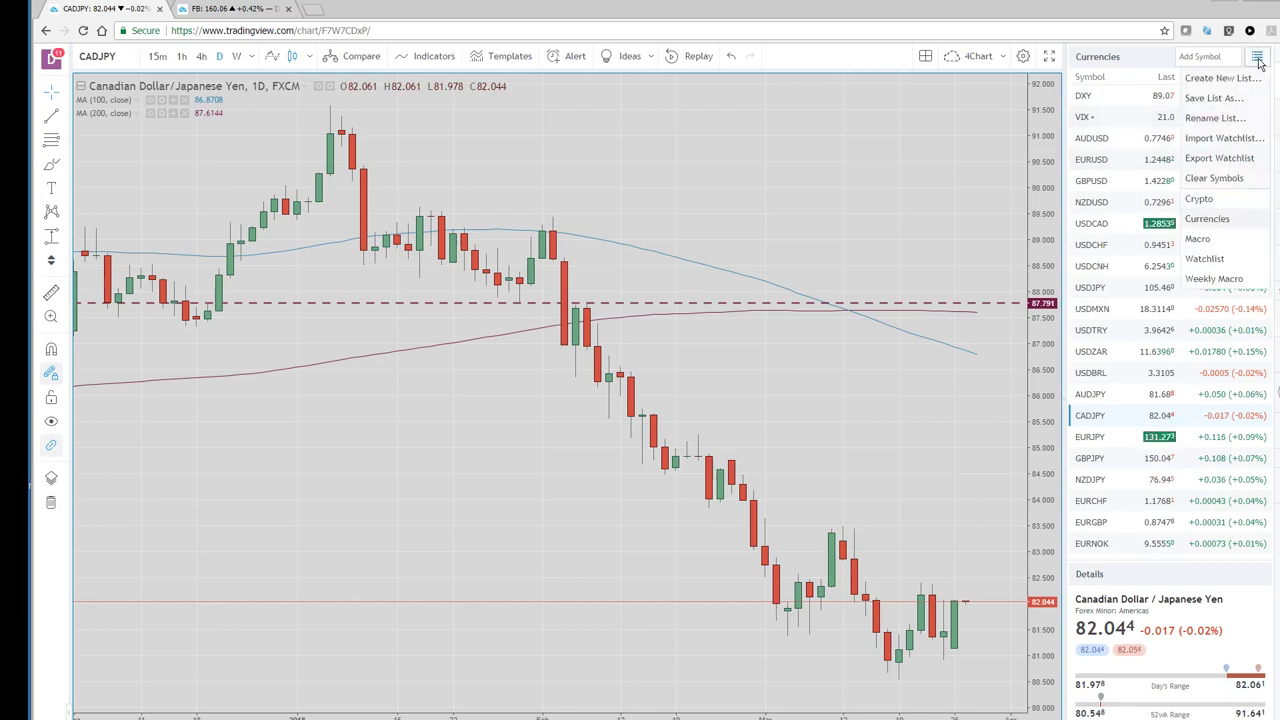
# Load the Macro watchlist and open the ES1! S&P 500 E-mini futures daily chart
pyautogui.click(1199, 240)
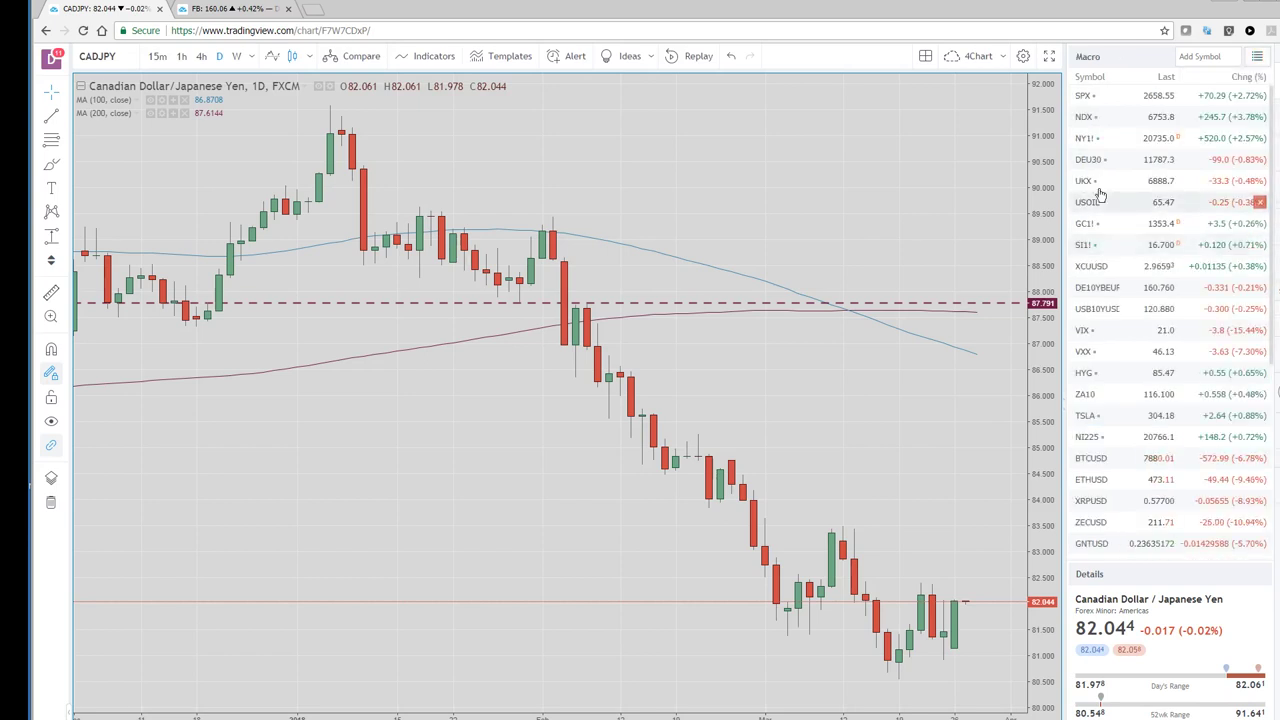
pyautogui.scroll(-4, 1104, 428)
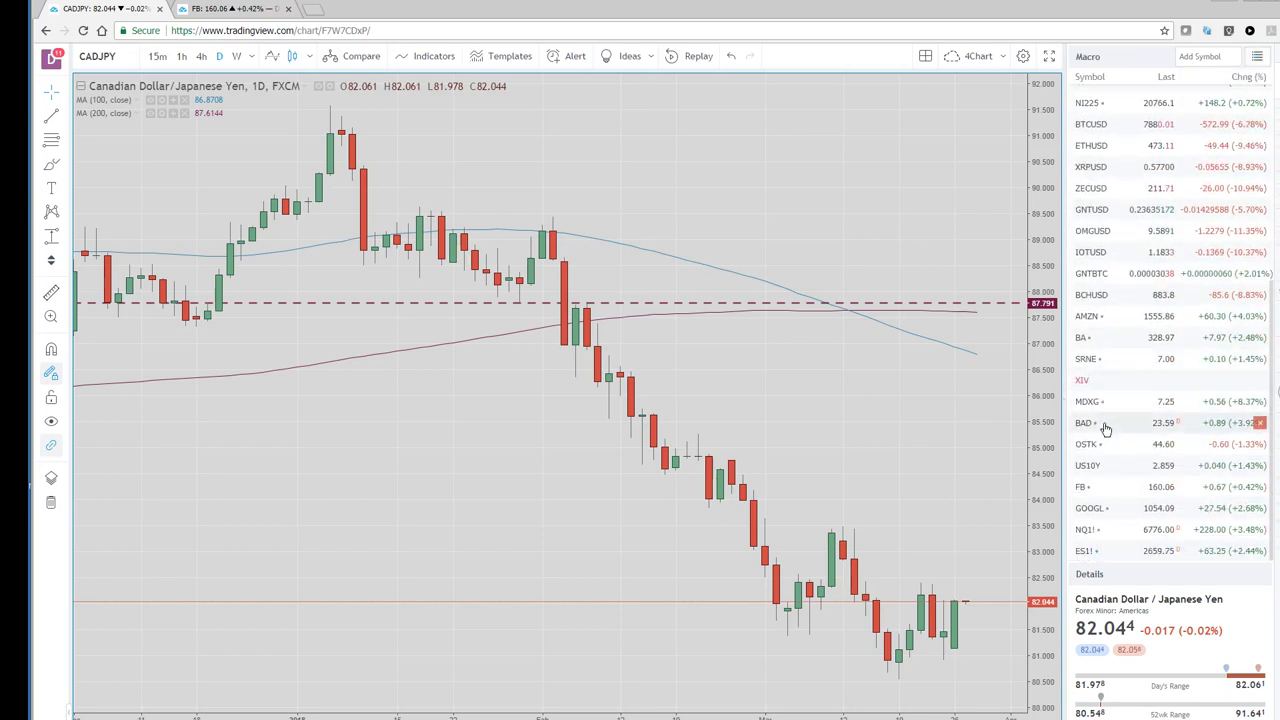
pyautogui.click(1088, 552)
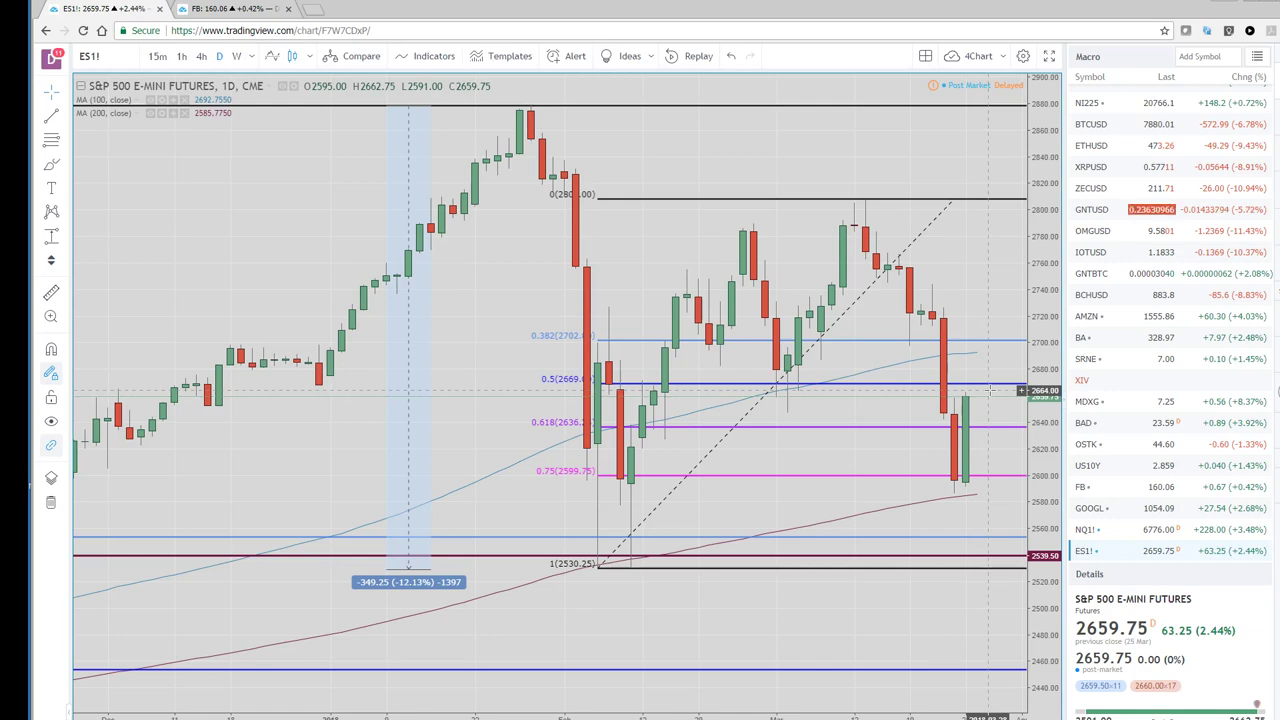
pyautogui.moveTo(1108, 440)
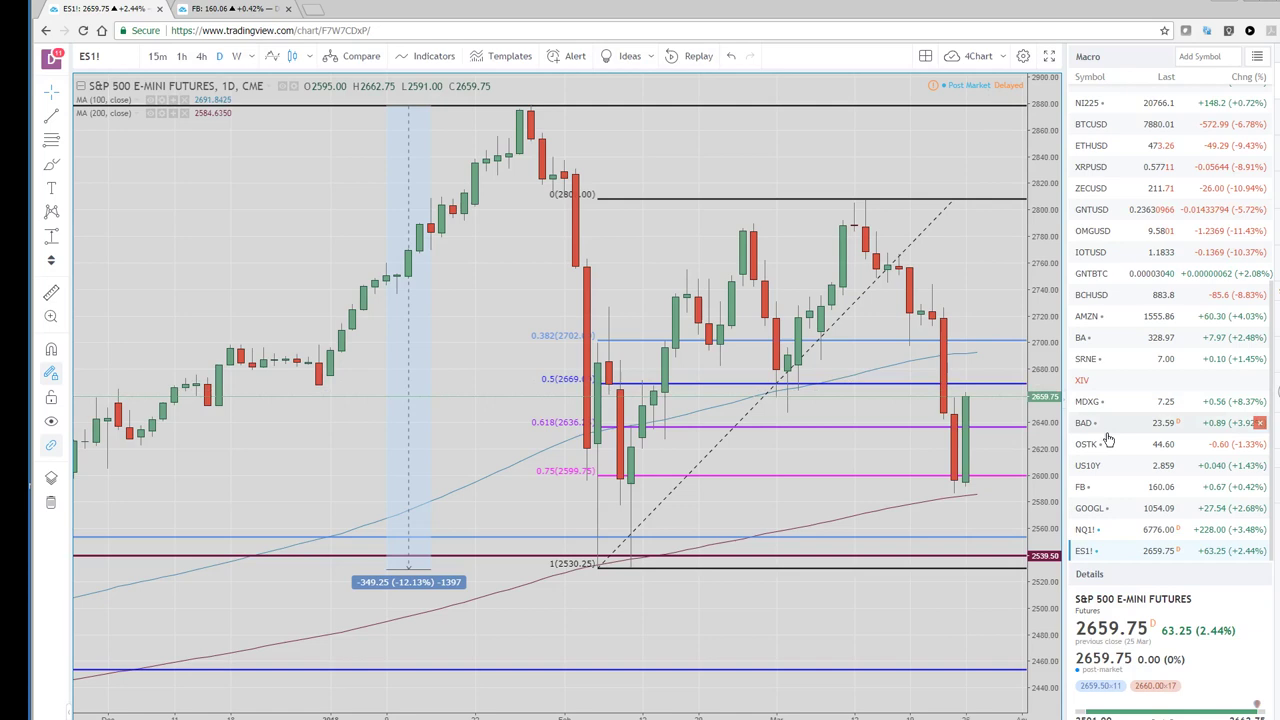
# Check the NQ1! chart, then open the TSLA daily chart zoomed in on recent months
pyautogui.click(1096, 536)
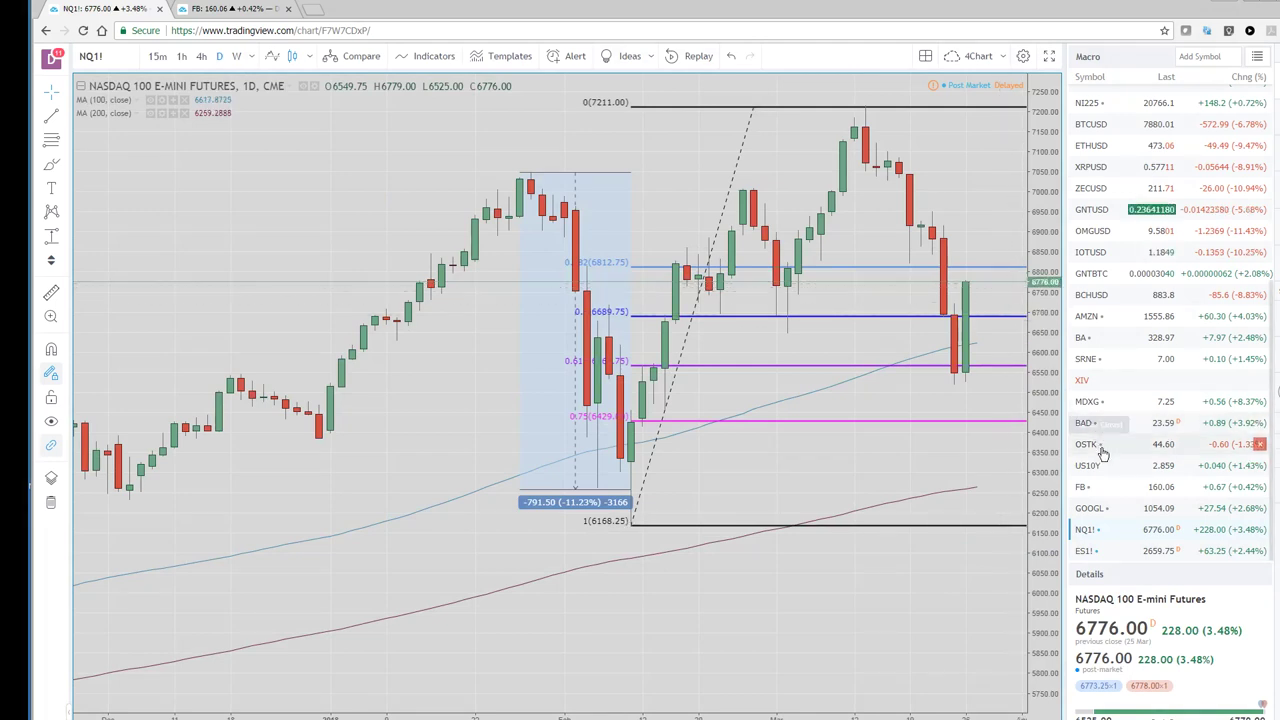
pyautogui.scroll(3, 1120, 320)
pyautogui.scroll(3, 1122, 312)
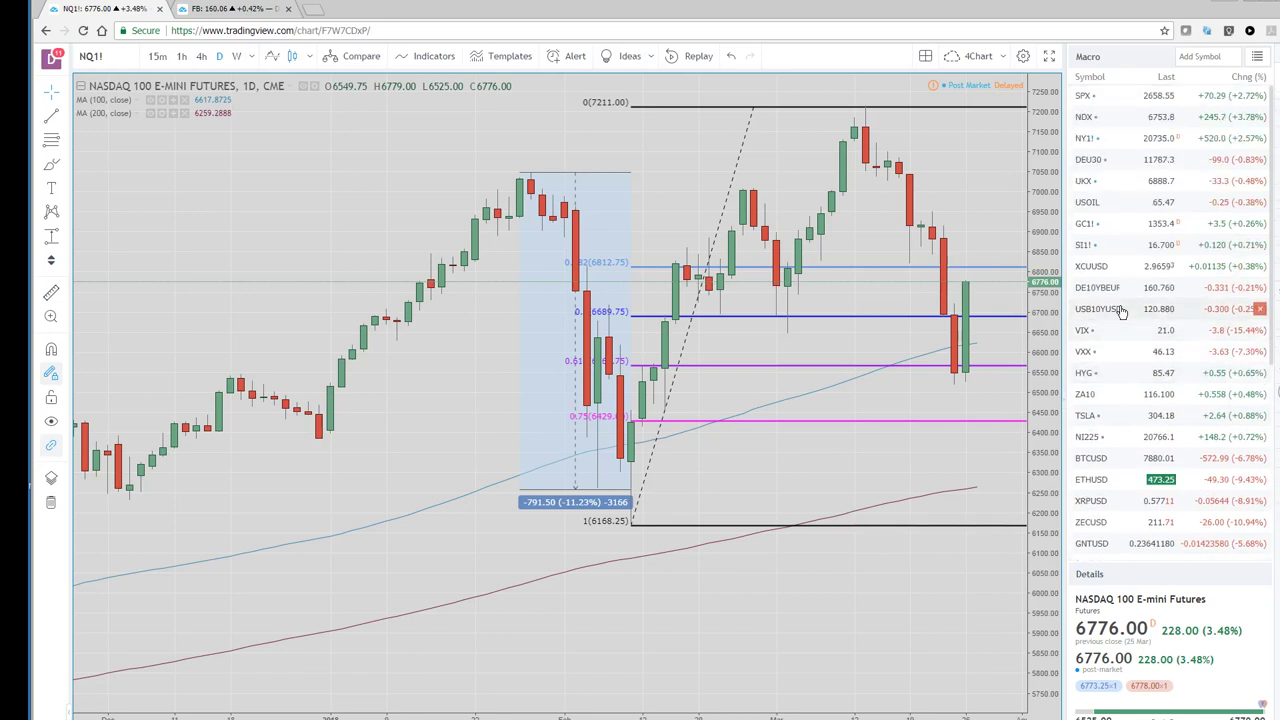
pyautogui.click(1108, 420)
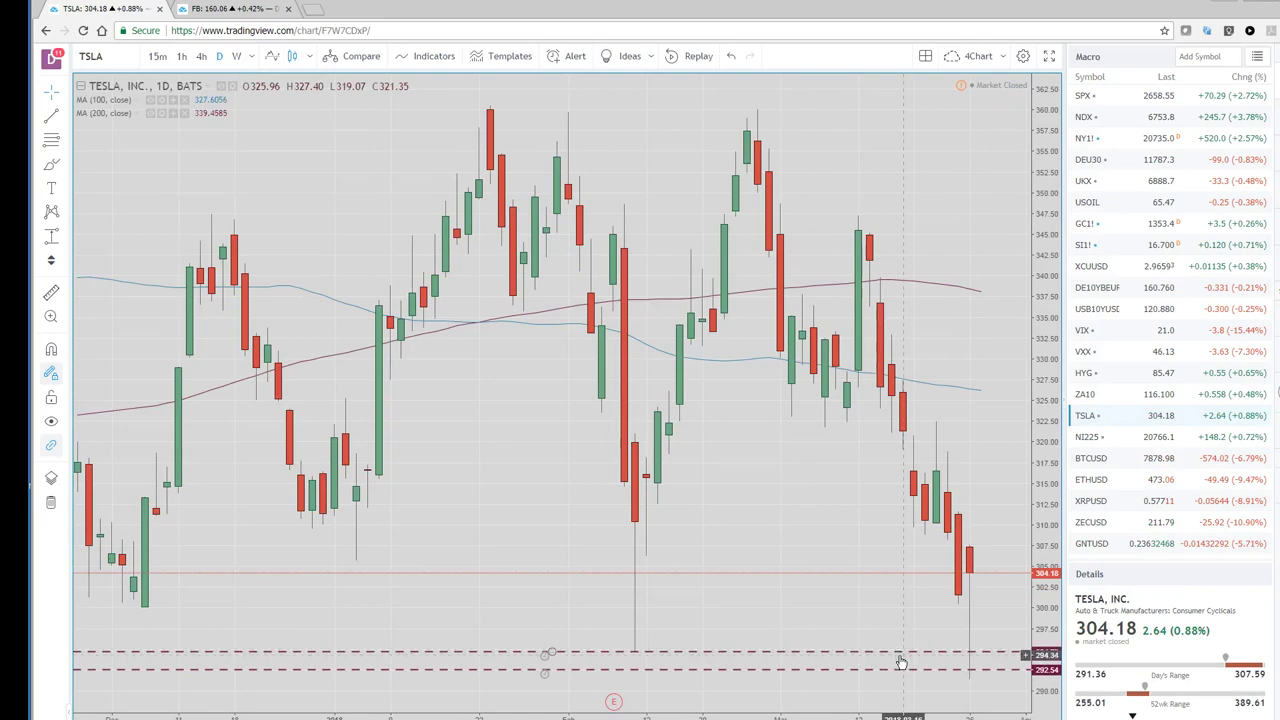
pyautogui.scroll(-2, 901, 677)
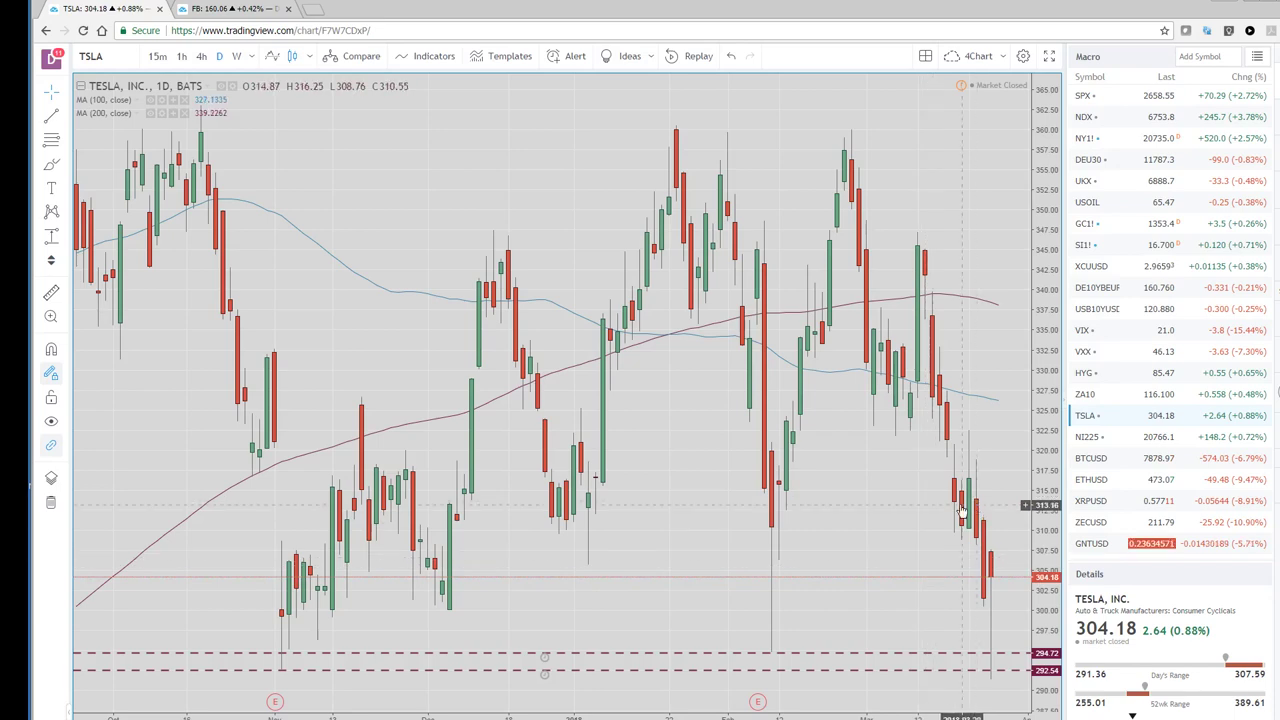
pyautogui.scroll(1, 800, 557)
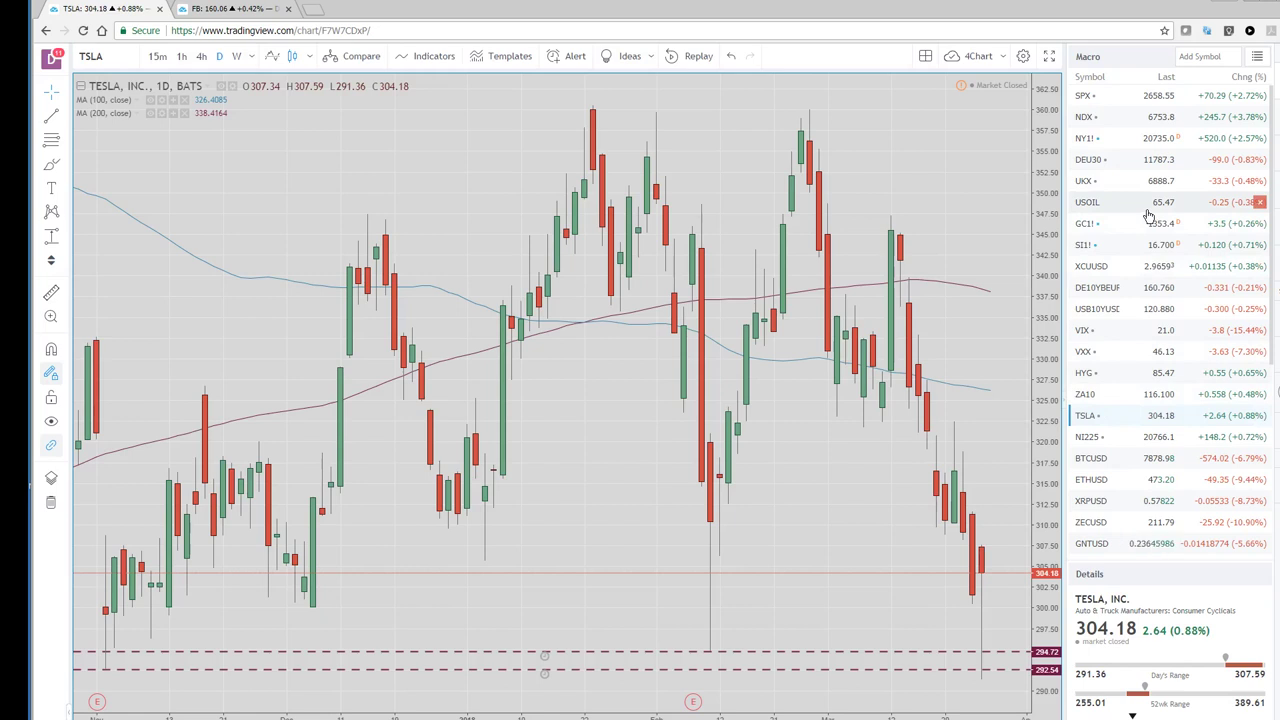
# Load the Crypto watchlist and open the ETHUSD daily chart
pyautogui.click(1257, 58)
pyautogui.click(1208, 199)
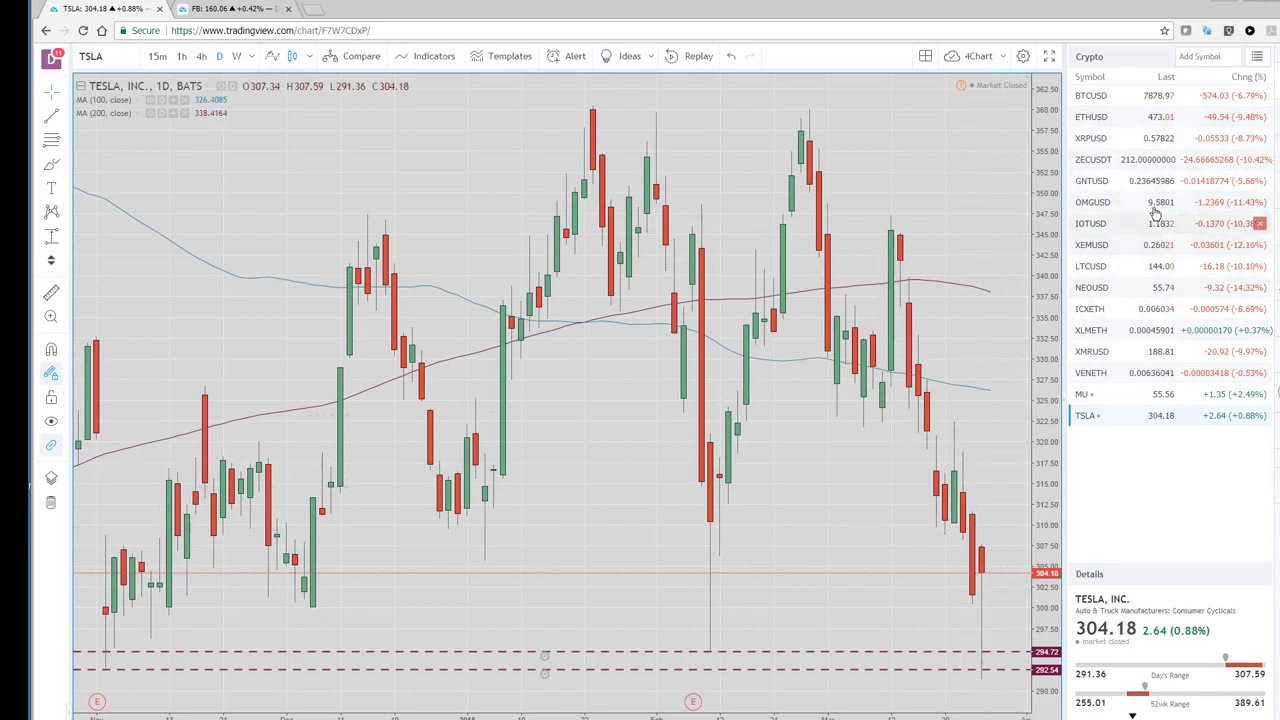
pyautogui.click(1095, 118)
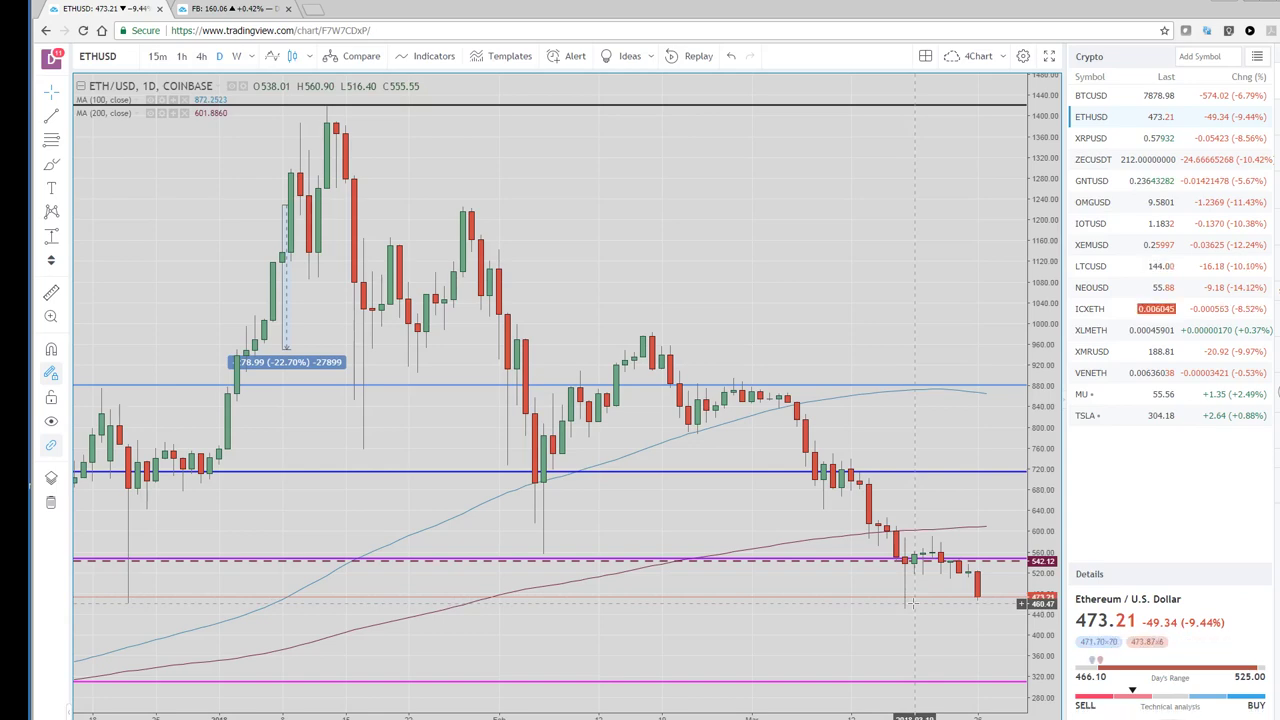
# Zoom the ETHUSD chart out to earlier history and return the watchlist to Macro
pyautogui.scroll(-2, 912, 603)
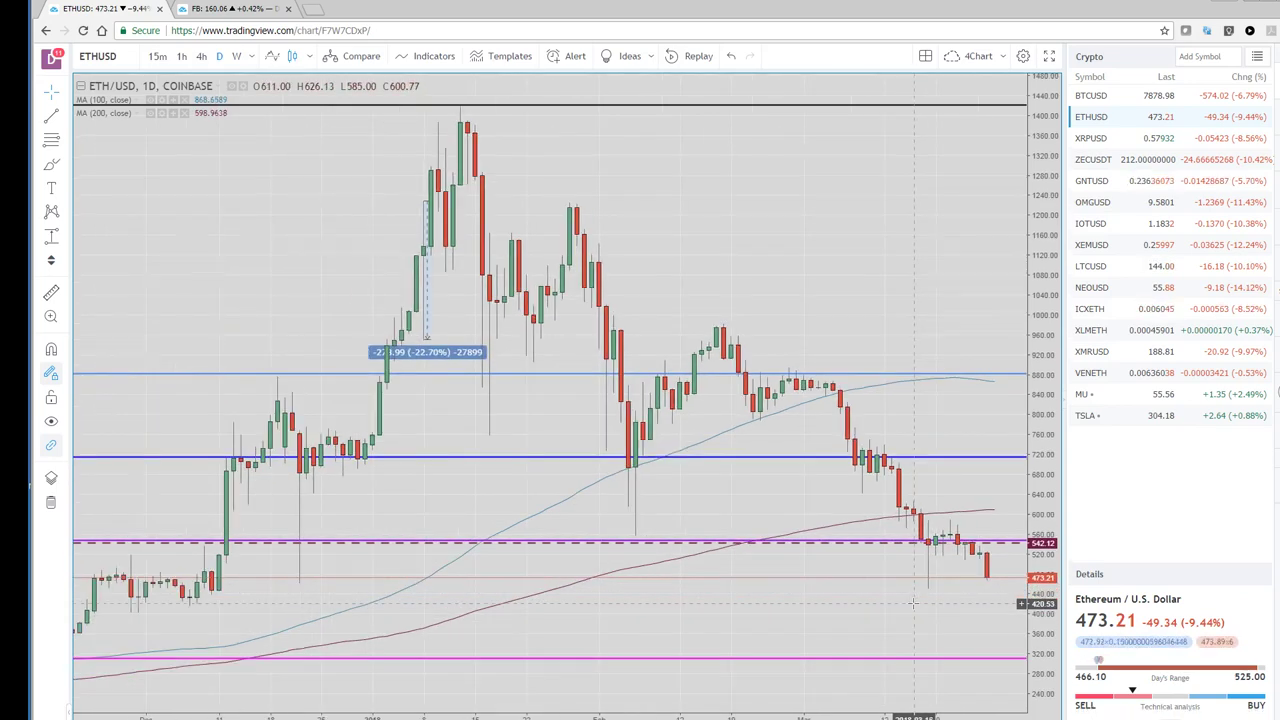
pyautogui.scroll(-1, 912, 603)
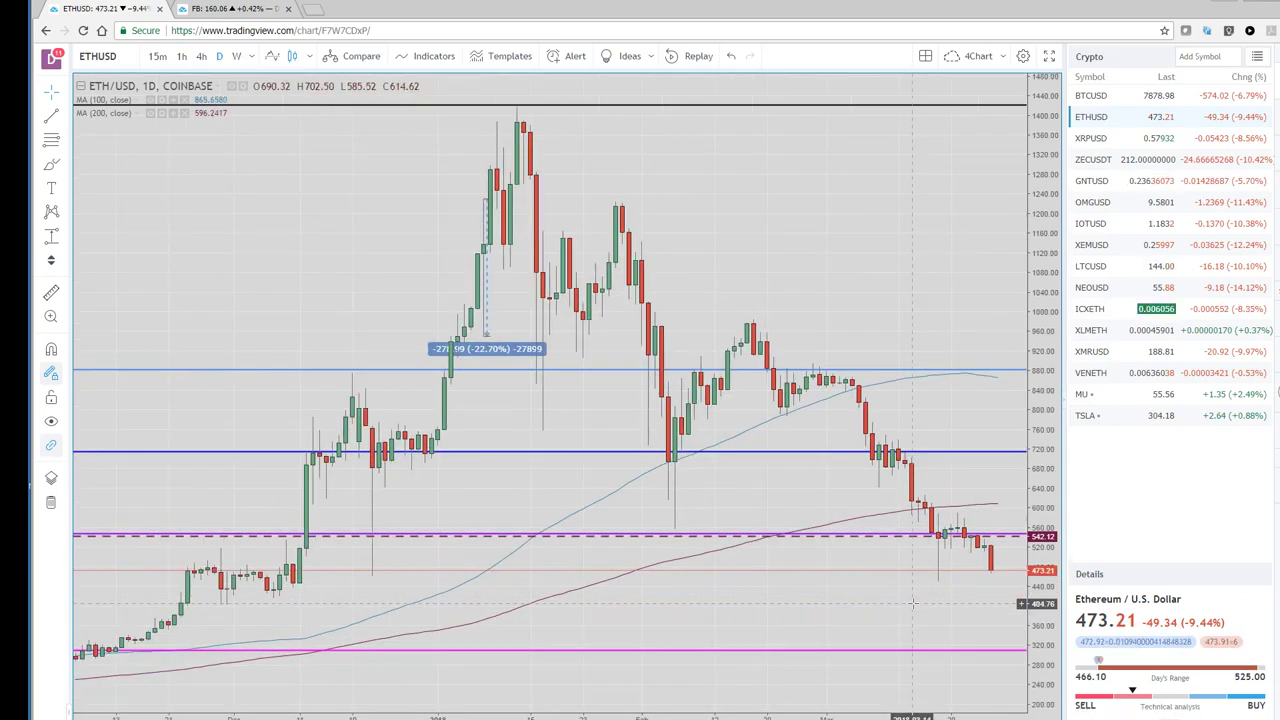
pyautogui.click(1257, 60)
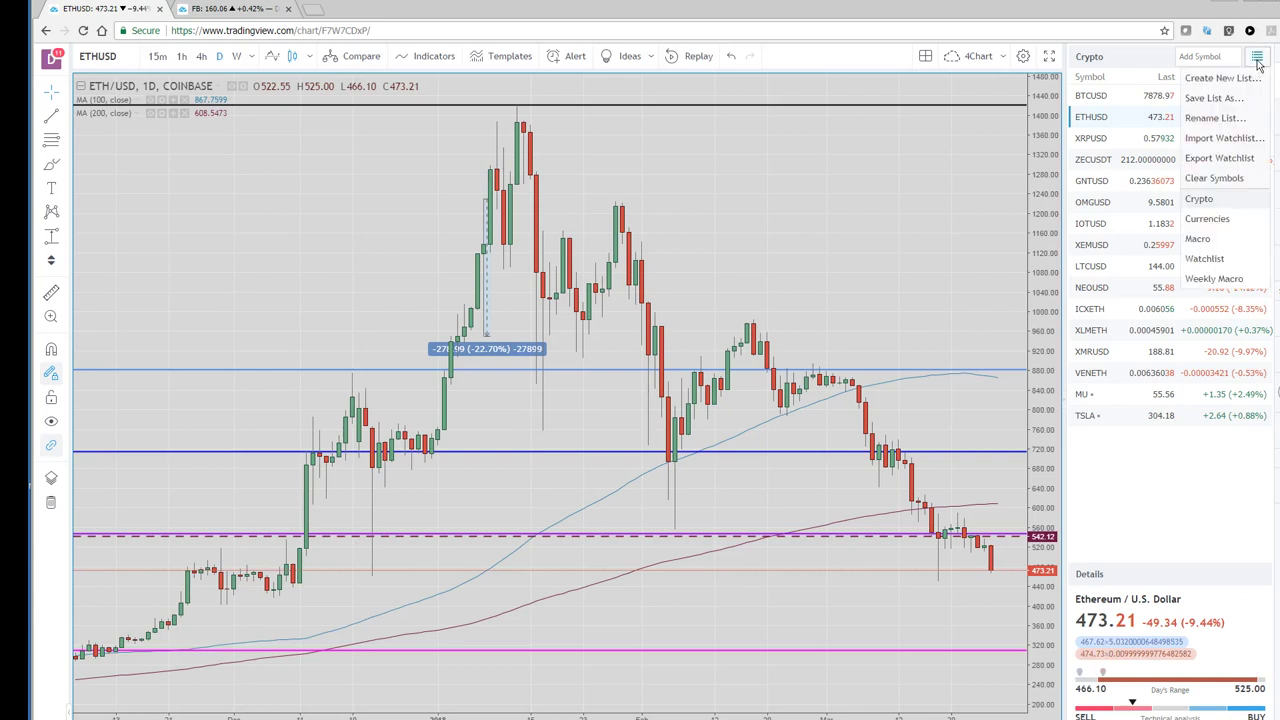
pyautogui.click(1210, 240)
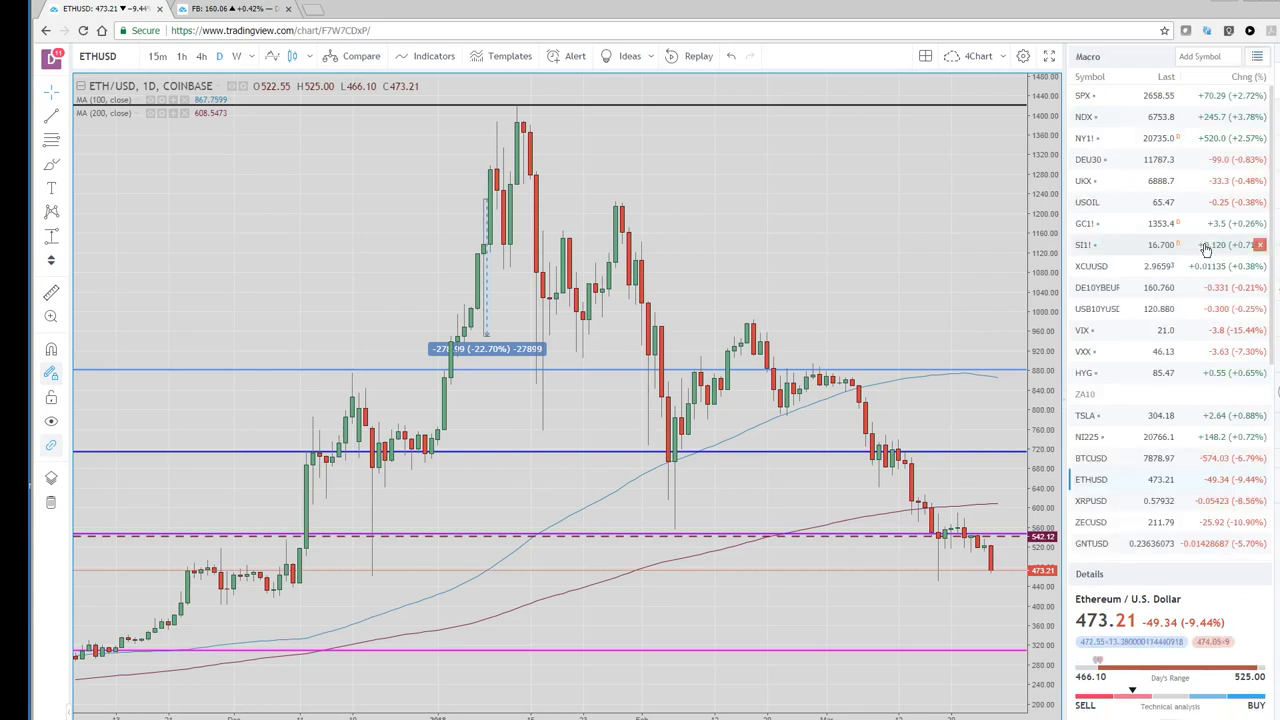
# Open the GC1! Gold Futures daily chart and close the Access to Market Data popup
pyautogui.click(1092, 226)
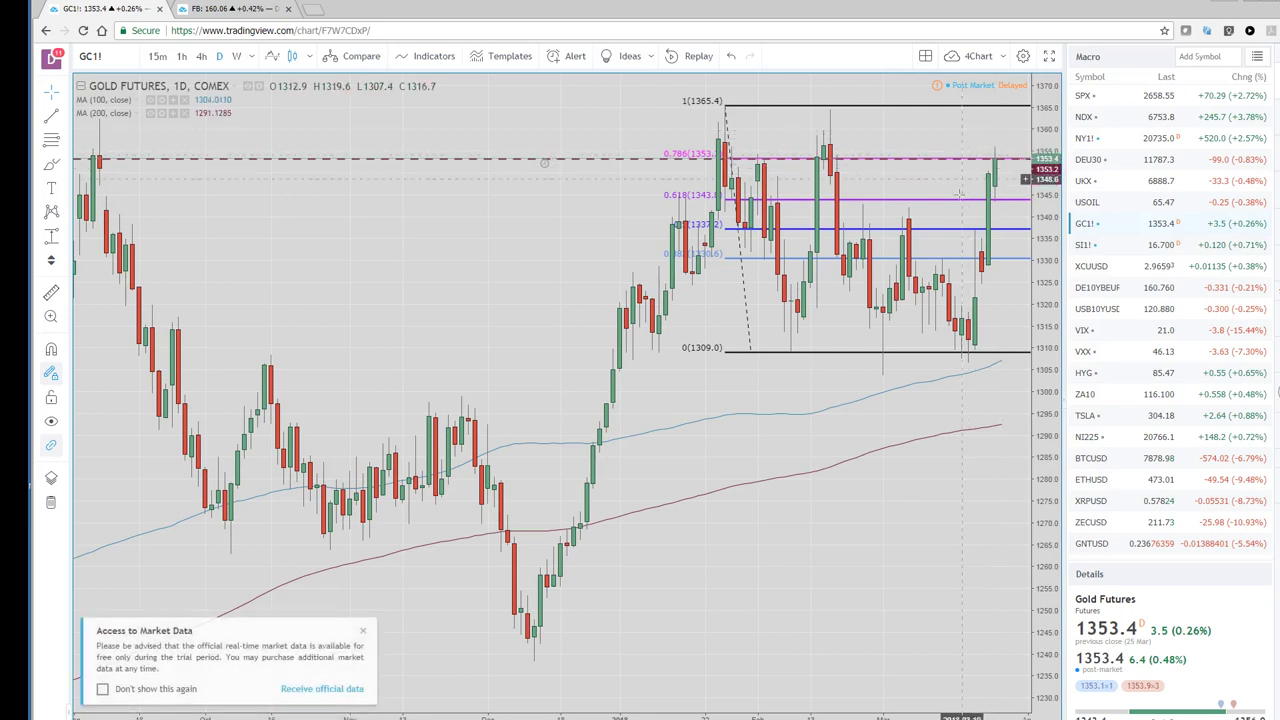
pyautogui.click(363, 634)
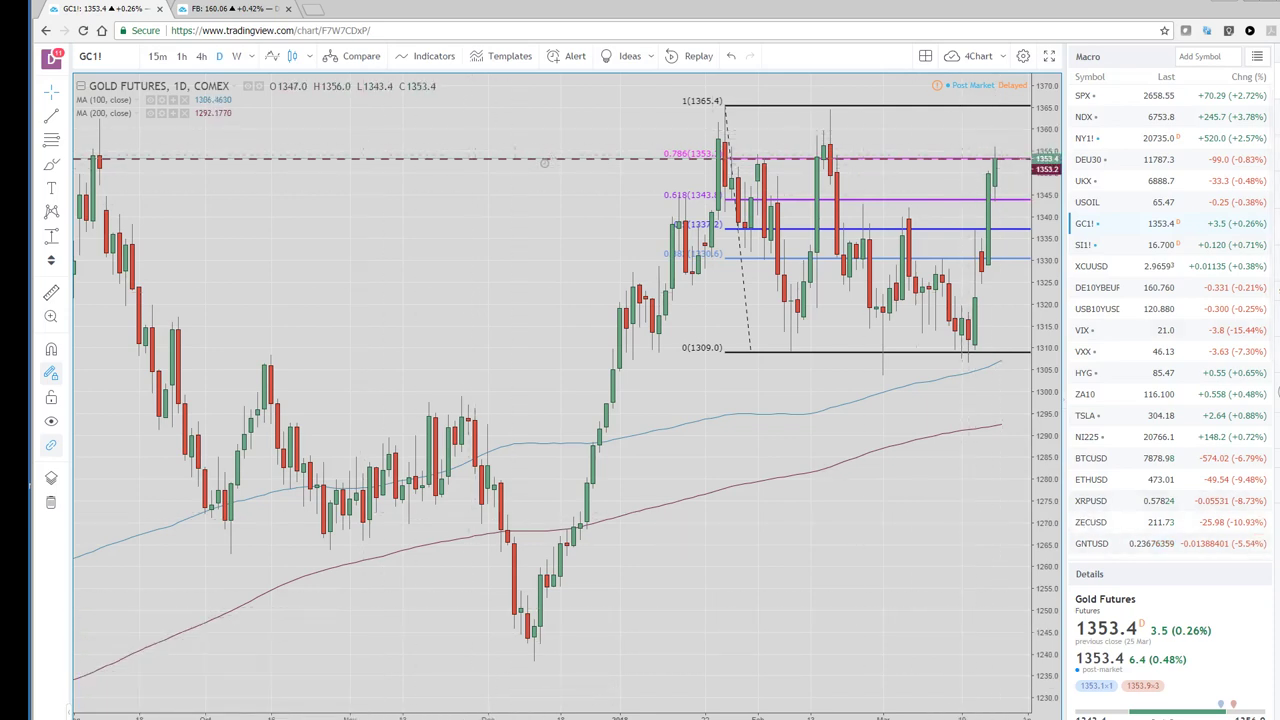
pyautogui.click(1257, 58)
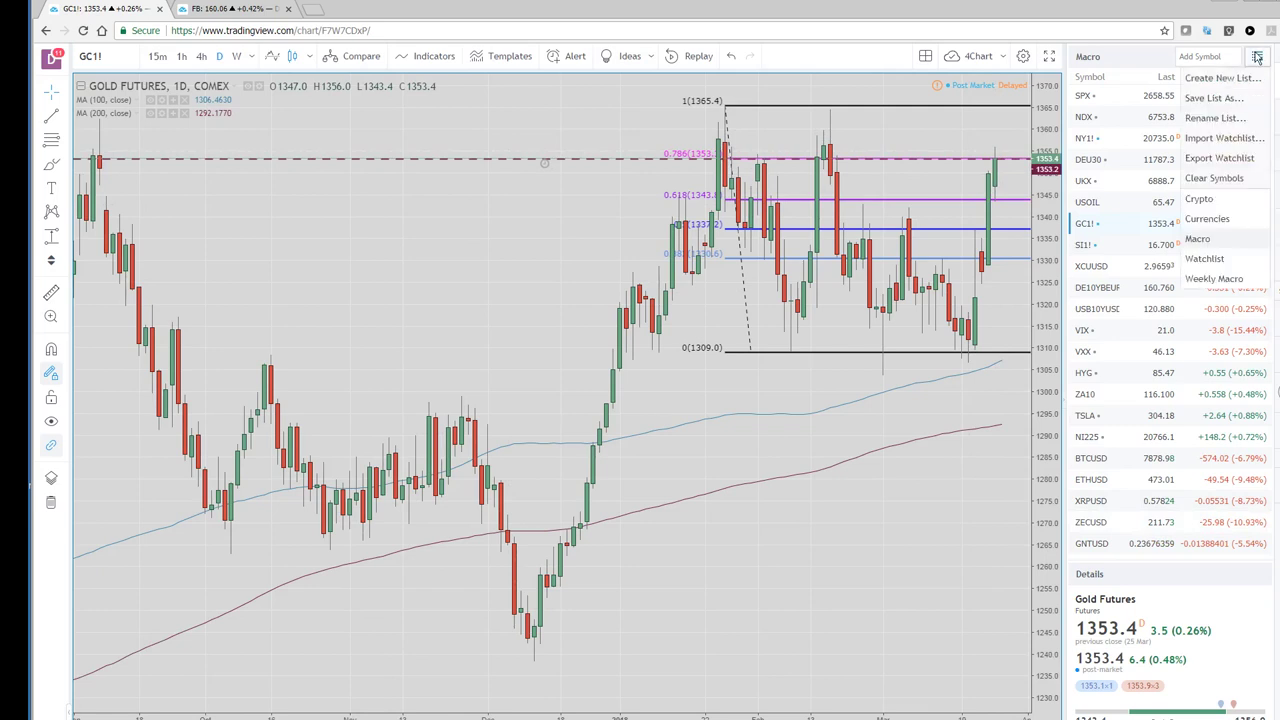
# Pick Currencies from the saved watchlists menu
pyautogui.click(1195, 218)
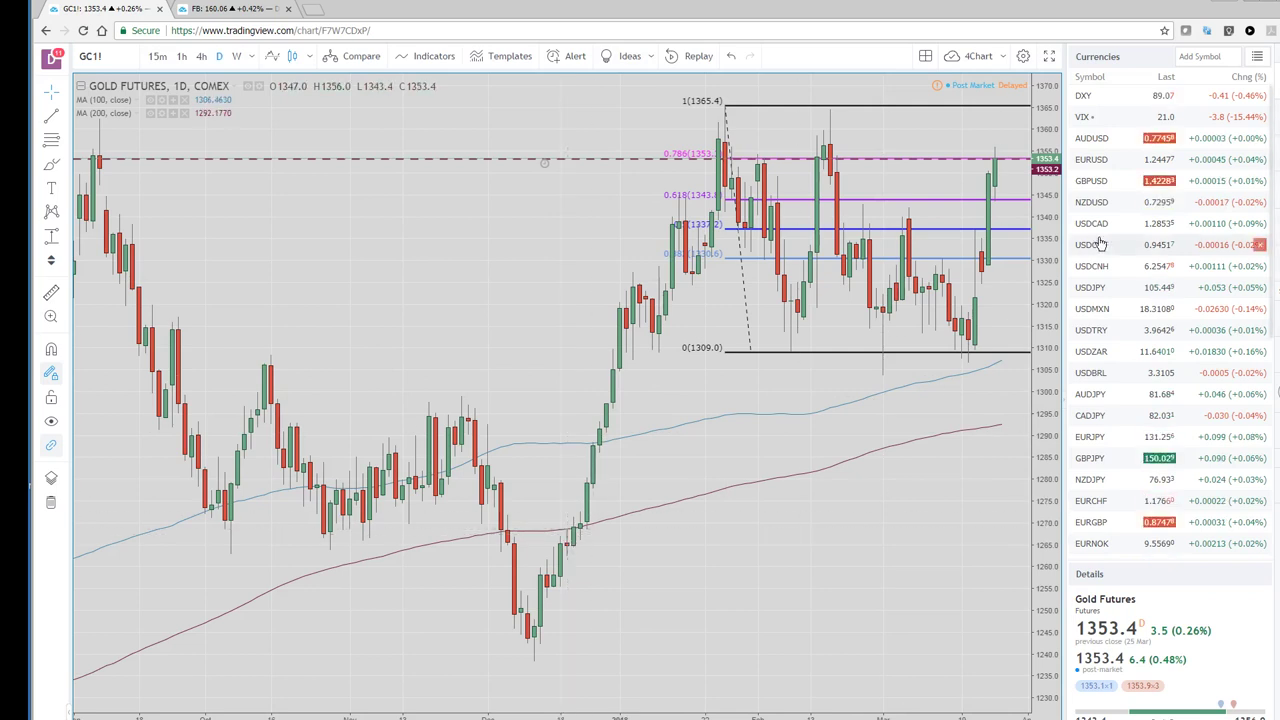
# Open the GBPUSD daily chart and delete its Fibonacci retracement drawing
pyautogui.click(1090, 185)
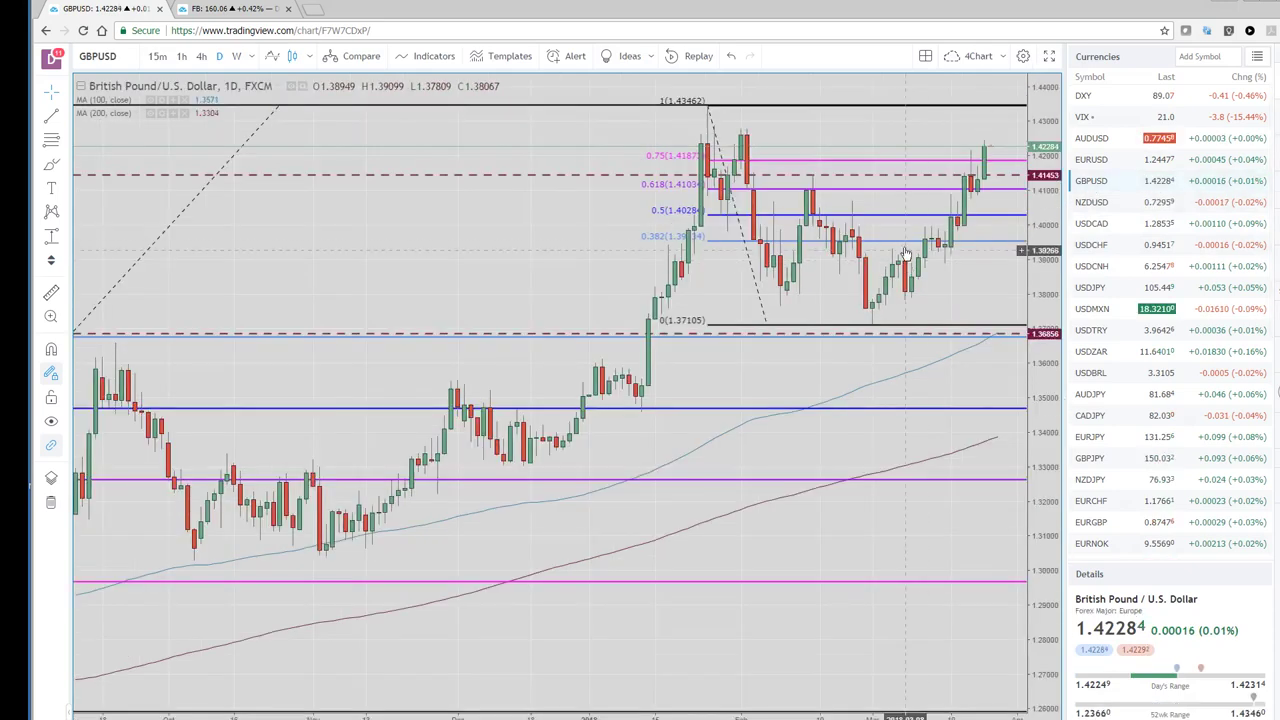
pyautogui.rightClick(922, 166)
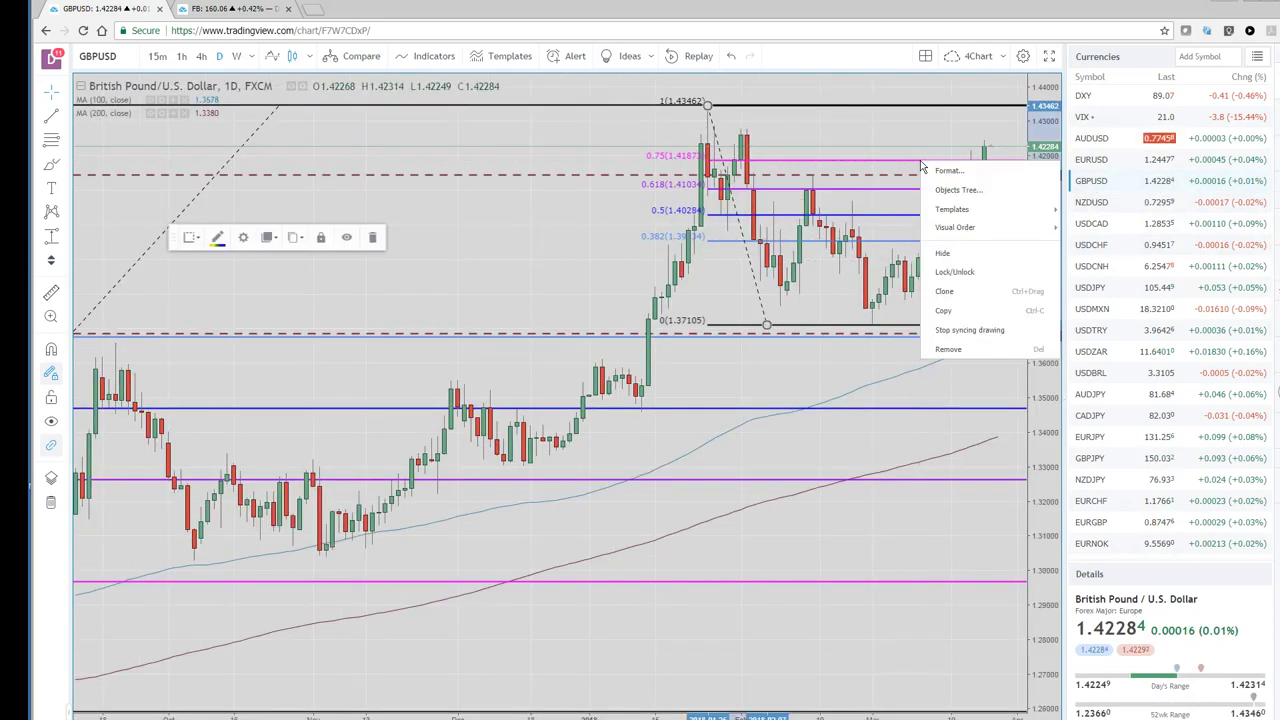
pyautogui.click(374, 237)
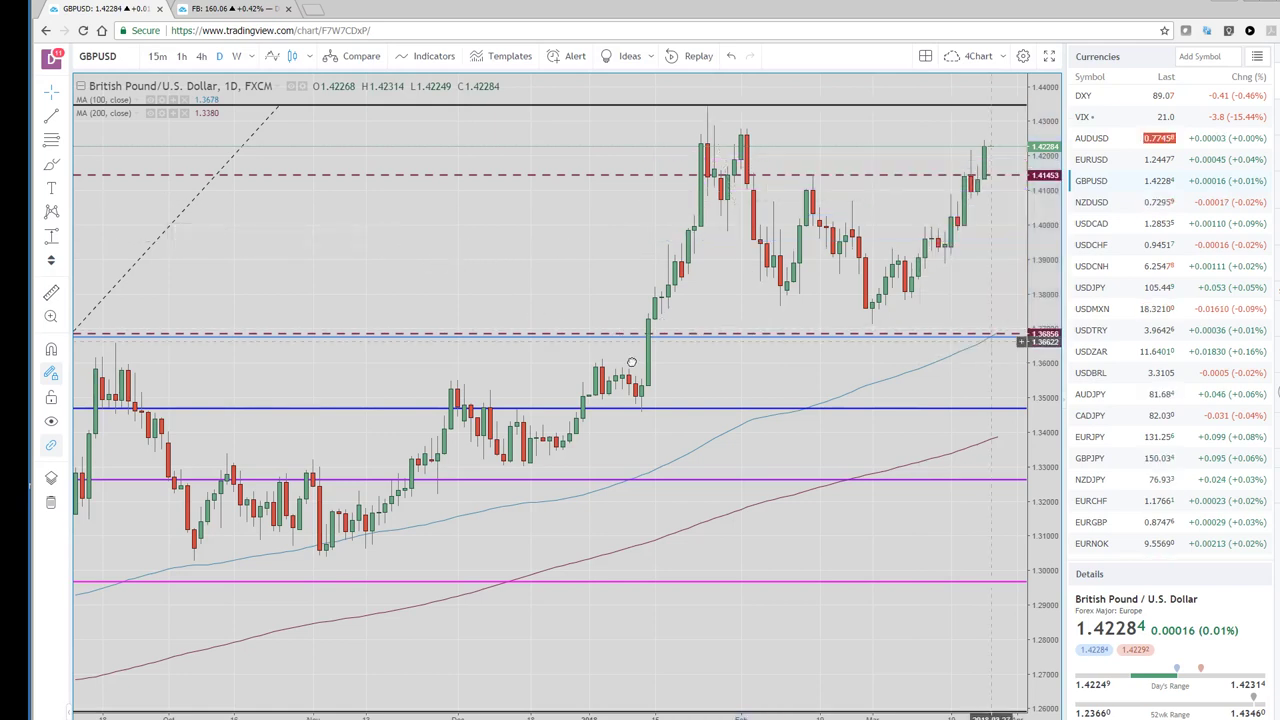